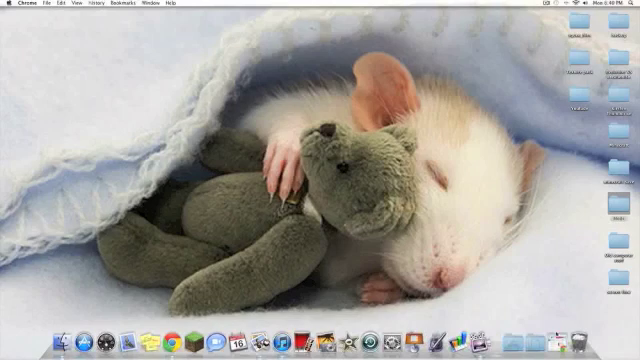
# Bring Chrome forward and switch from Risugami's Mods thread to the XRay 13 forum thread
pyautogui.click(560, 342)
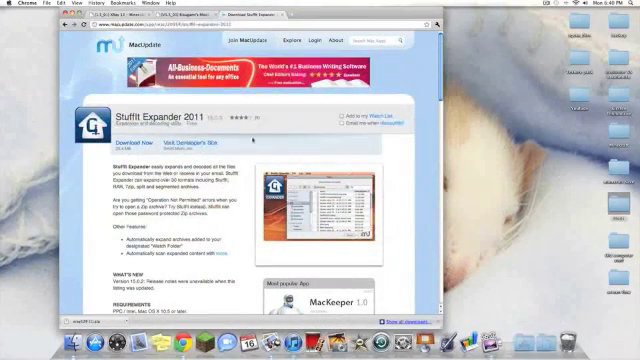
pyautogui.click(178, 13)
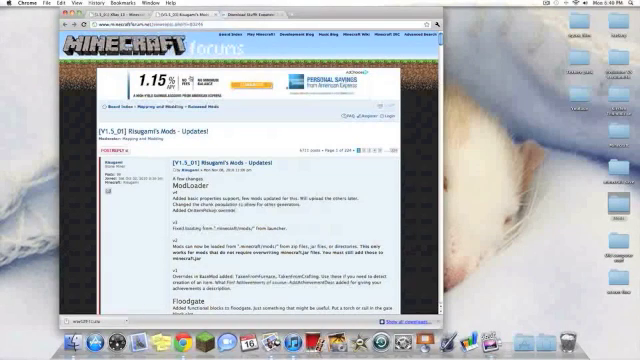
pyautogui.click(120, 13)
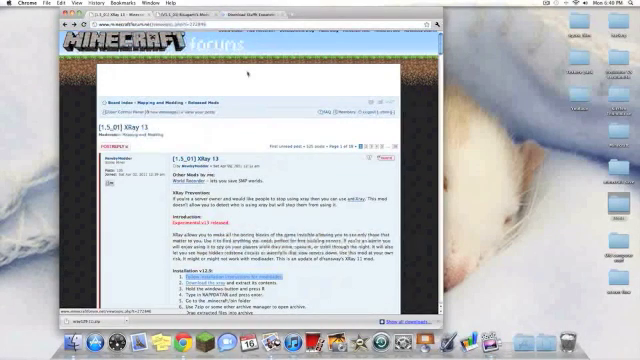
pyautogui.scroll(-4, 248, 74)
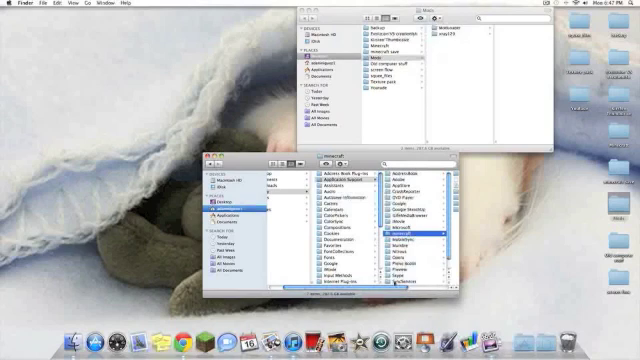
pyautogui.moveTo(409, 288); pyautogui.dragTo(445, 288)
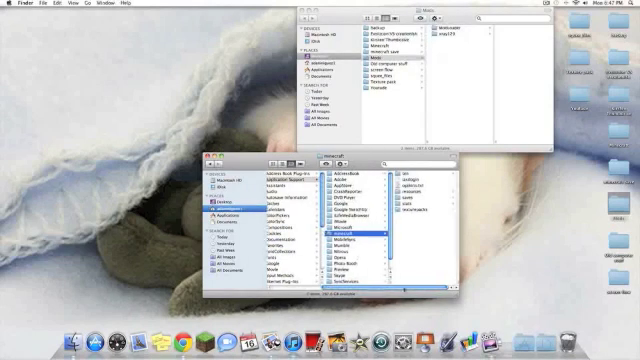
pyautogui.moveTo(445, 288); pyautogui.dragTo(409, 288)
# Browse to Library/Application Support/minecraft/bin and bring up minecraft.jar's context menu
pyautogui.click(300, 190)
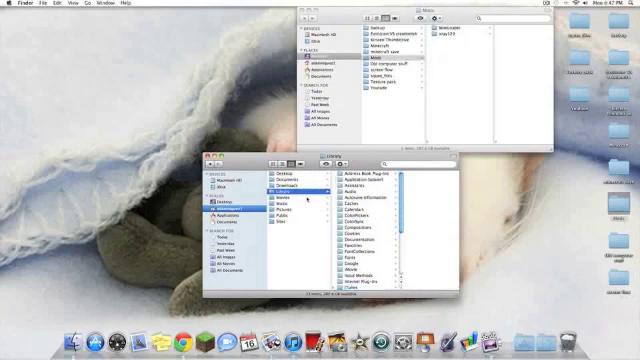
pyautogui.click(355, 181)
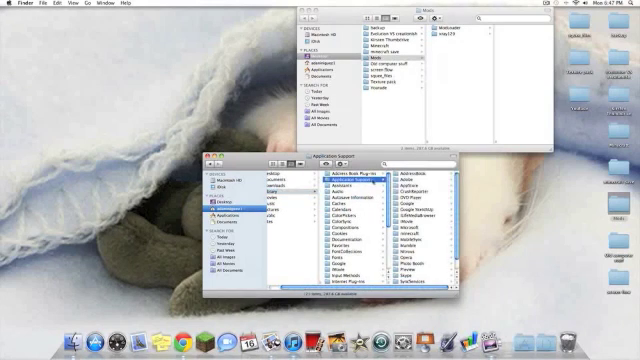
pyautogui.click(415, 233)
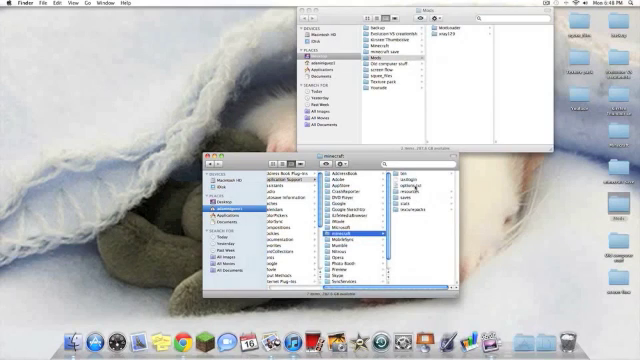
pyautogui.click(405, 174)
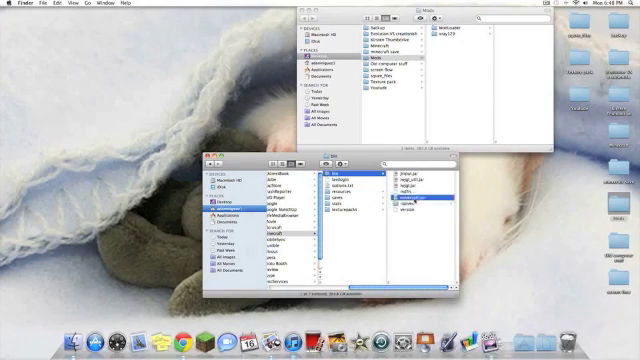
pyautogui.click(406, 199)
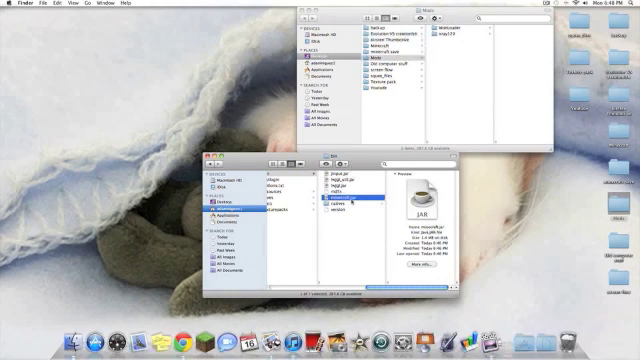
pyautogui.rightClick(352, 201)
pyautogui.moveTo(372, 209)
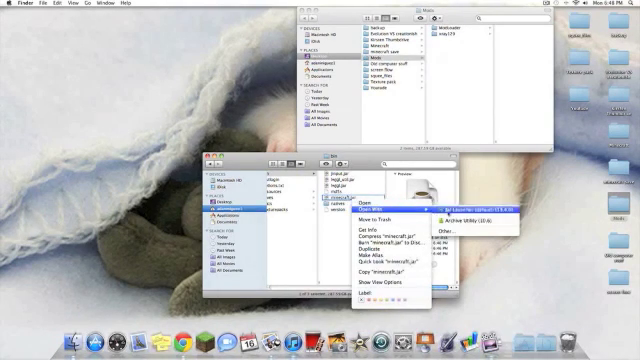
# Unpack minecraft.jar with Archive Utility and remove the original archive
pyautogui.click(470, 219)
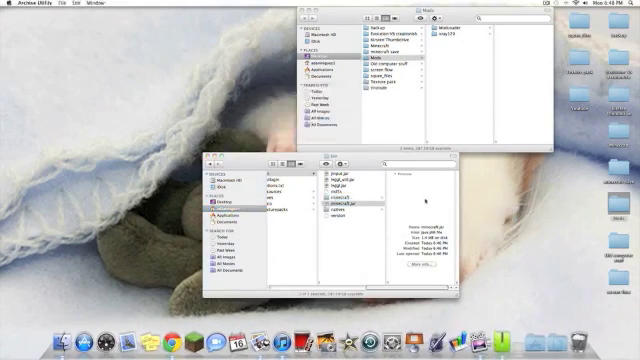
pyautogui.click(349, 203)
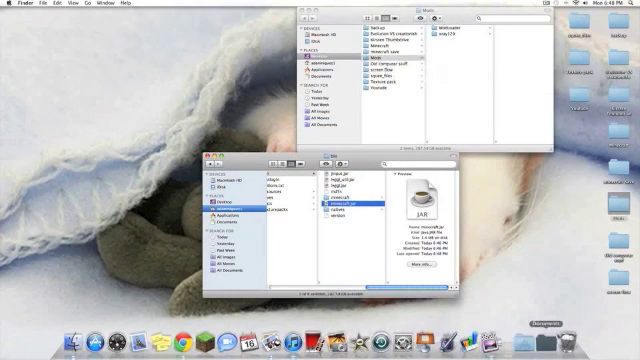
pyautogui.click(276, 172)
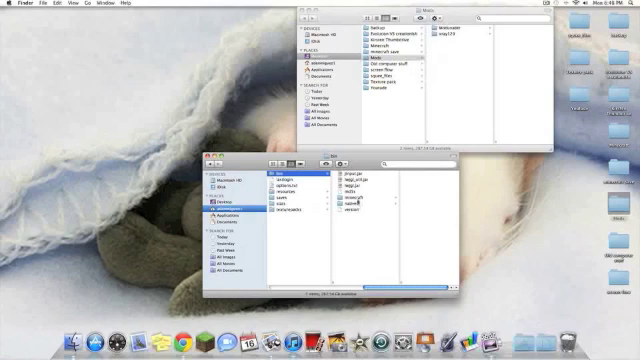
# Rename the extracted folder to minecraft.jar, accepting the .jar extension
pyautogui.click(352, 198)
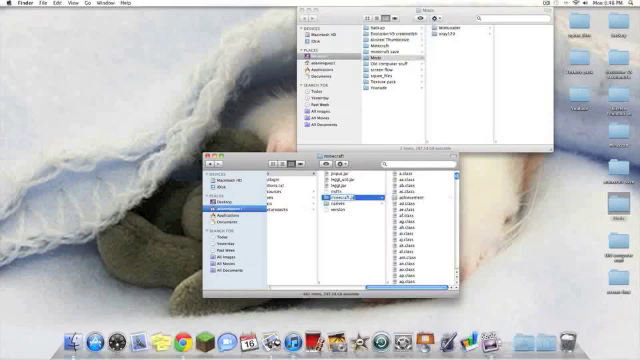
pyautogui.press('Return')
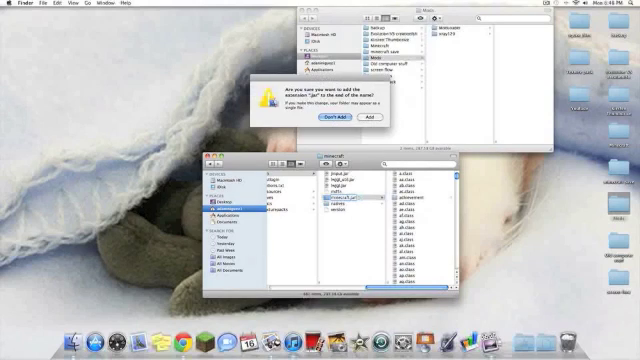
pyautogui.click(368, 117)
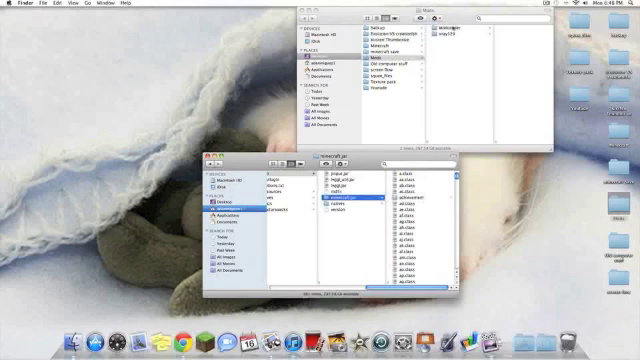
pyautogui.click(441, 17)
# Copy all ModLoader class files into minecraft.jar, replacing existing files
pyautogui.doubleClick(445, 27)
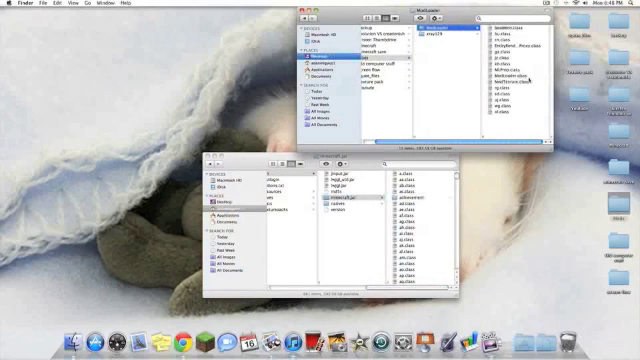
pyautogui.press('super+a')
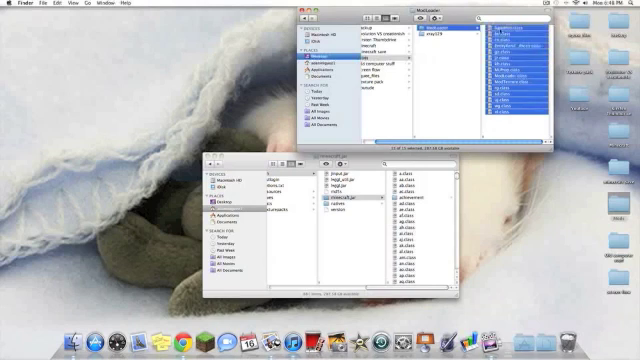
pyautogui.moveTo(515, 60); pyautogui.dragTo(410, 200)
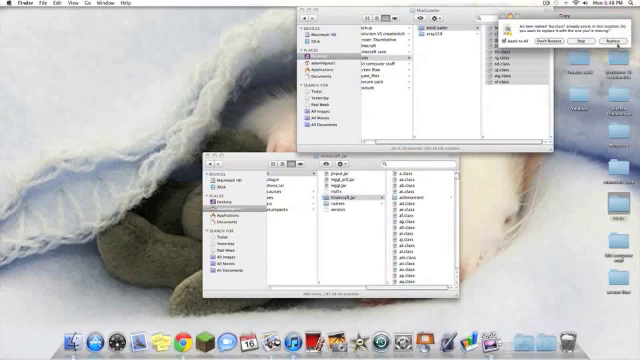
pyautogui.click(612, 41)
# Copy the three X-ray mod files into minecraft.jar, replacing duplicates, and close that window
pyautogui.click(437, 34)
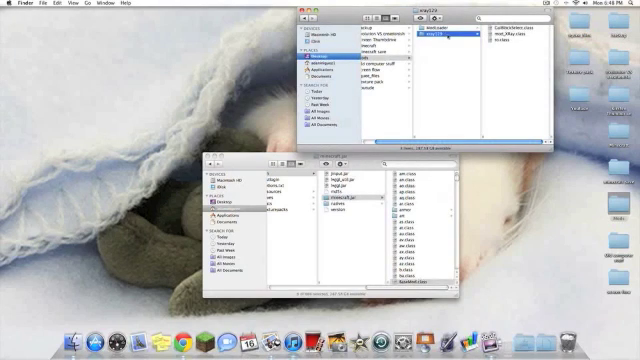
pyautogui.press('super+a')
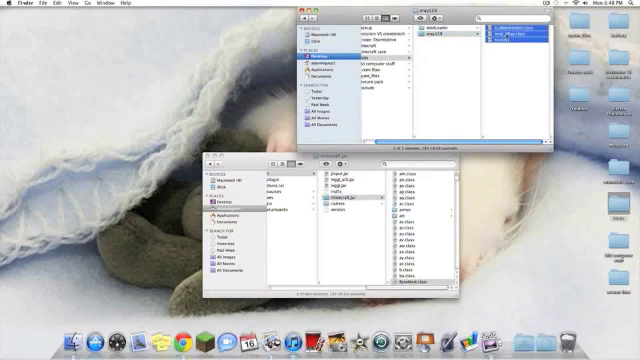
pyautogui.moveTo(520, 30); pyautogui.dragTo(416, 185)
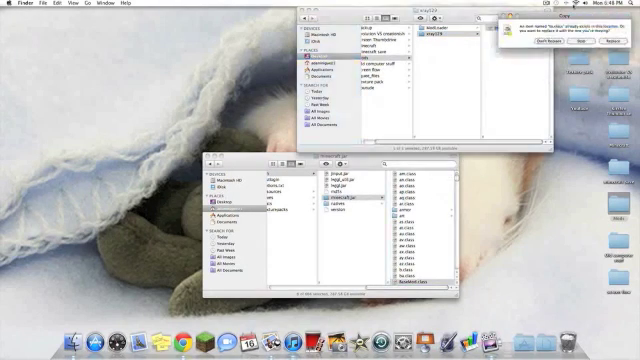
pyautogui.click(612, 41)
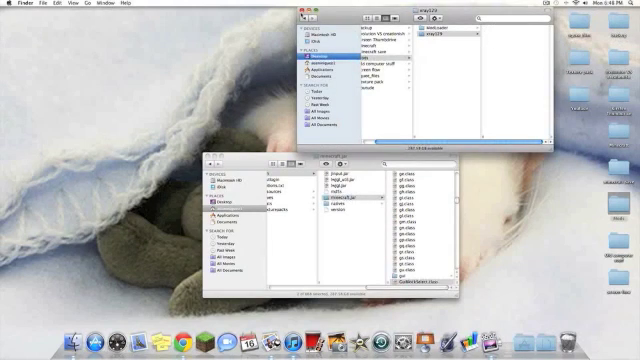
pyautogui.click(302, 13)
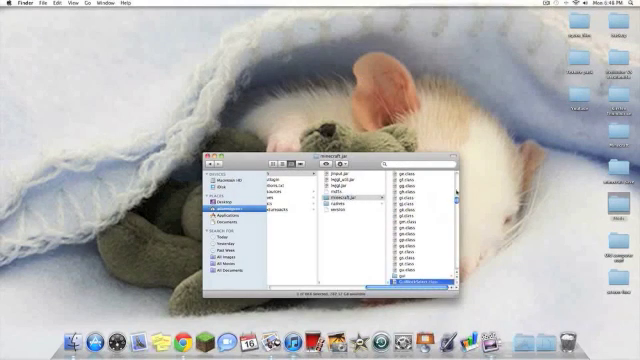
pyautogui.moveTo(457, 199); pyautogui.dragTo(456, 224)
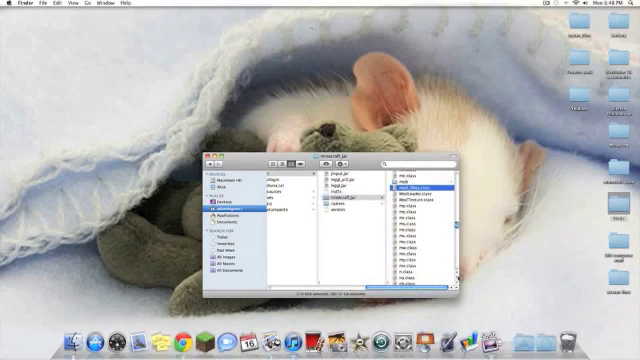
pyautogui.scroll(4, 456, 272)
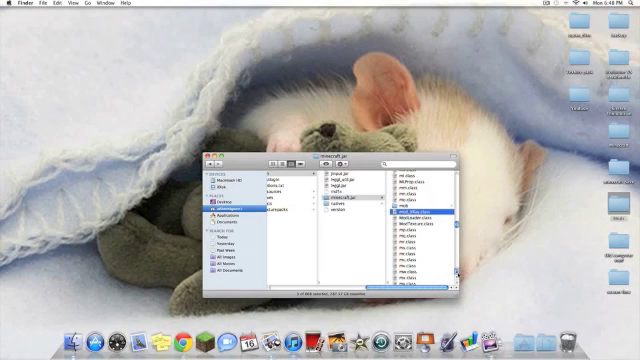
pyautogui.scroll(4, 456, 260)
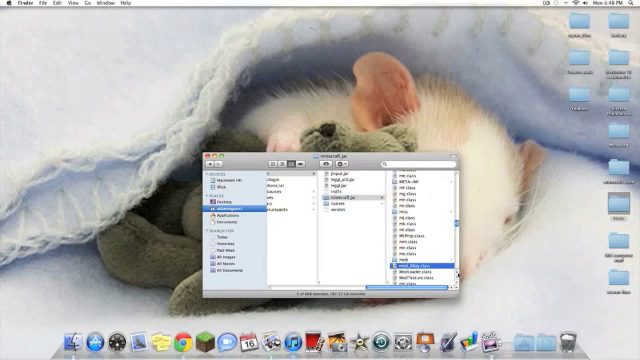
# Remove the META-INF folder from minecraft.jar and close the Finder window
pyautogui.click(418, 188)
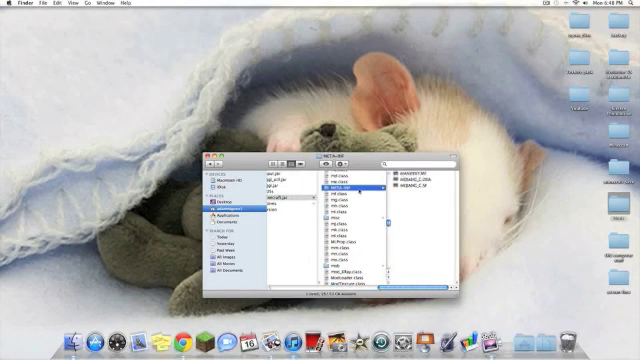
pyautogui.press('super+Up')
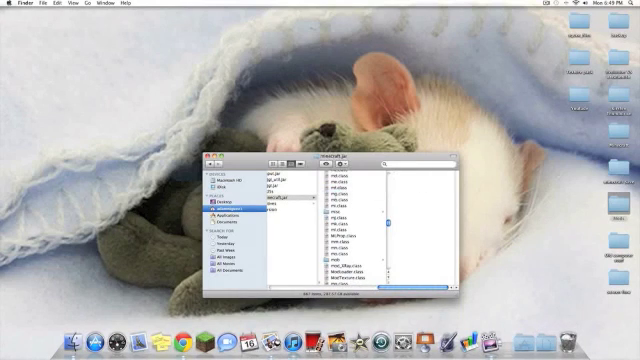
pyautogui.click(205, 157)
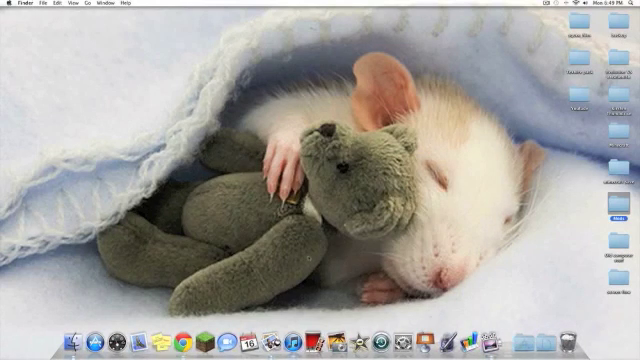
# Launch Minecraft, log in, and create a new singleplayer world with default settings
pyautogui.click(205, 338)
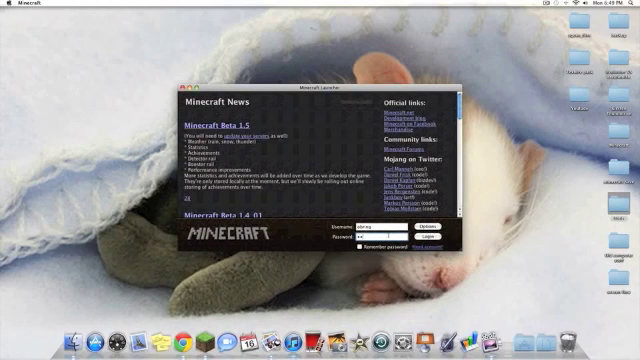
pyautogui.press('Return')
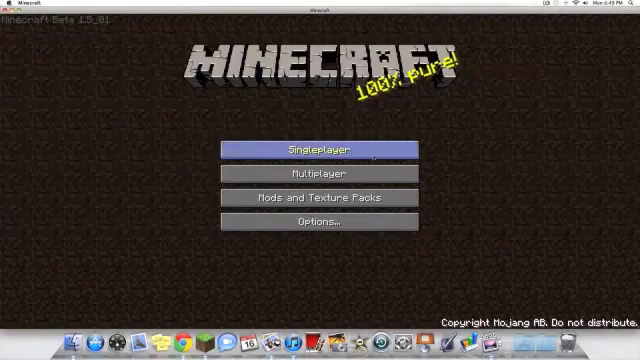
pyautogui.click(320, 147)
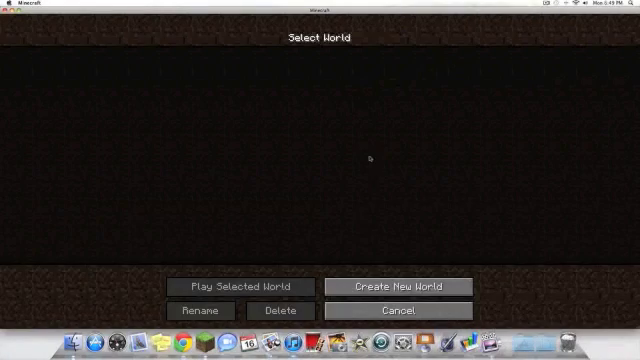
pyautogui.click(397, 287)
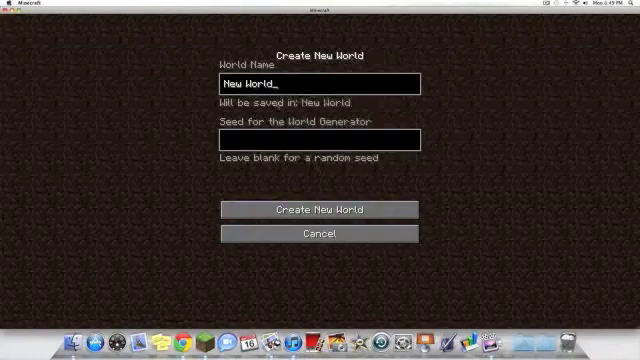
pyautogui.click(320, 207)
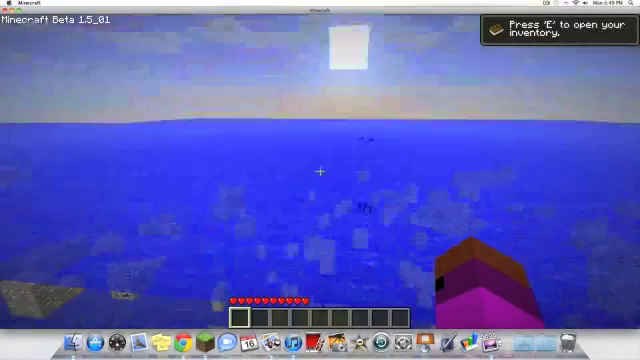
# Look down at the gravel-patched ocean floor in the new world
pyautogui.moveTo(320, 172); pyautogui.dragTo(320, 172)
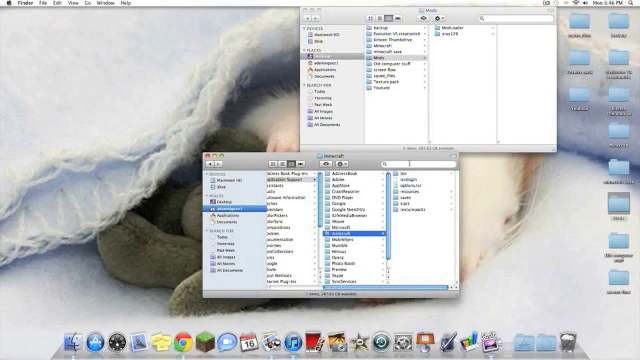
# In Downloads, unarchive the xray129 zip and ModLoader.zip into folders
pyautogui.doubleClick(448, 27)
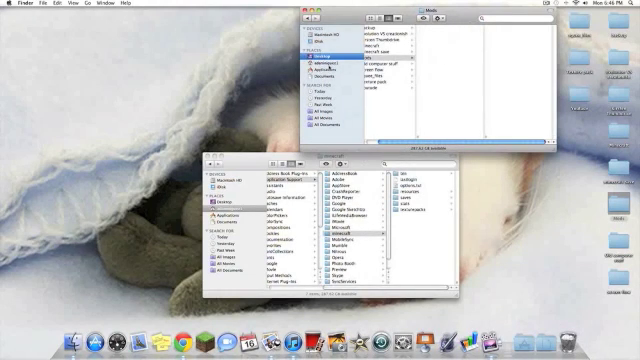
pyautogui.click(328, 63)
pyautogui.click(385, 38)
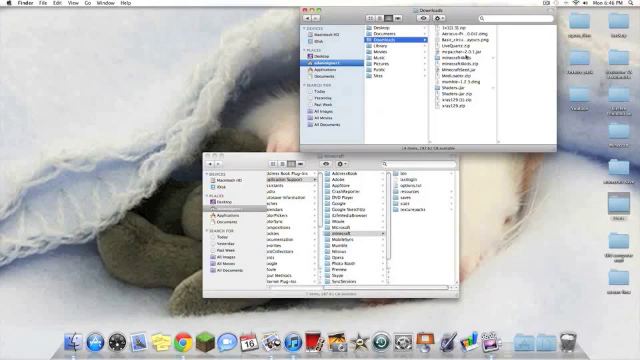
pyautogui.click(458, 101)
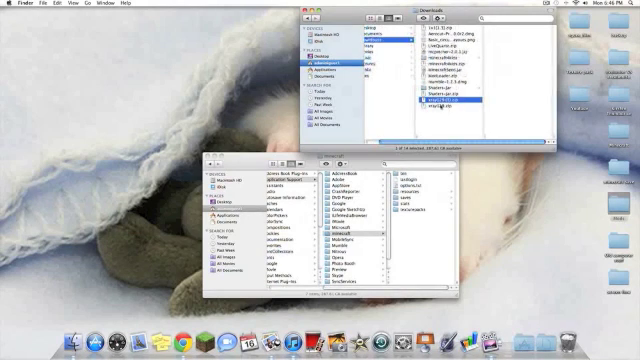
pyautogui.doubleClick(458, 103)
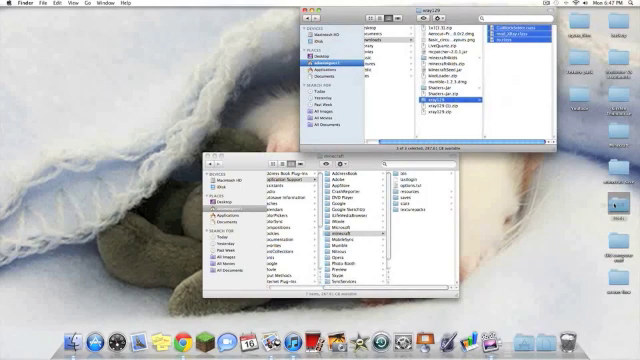
pyautogui.press('super+Up')
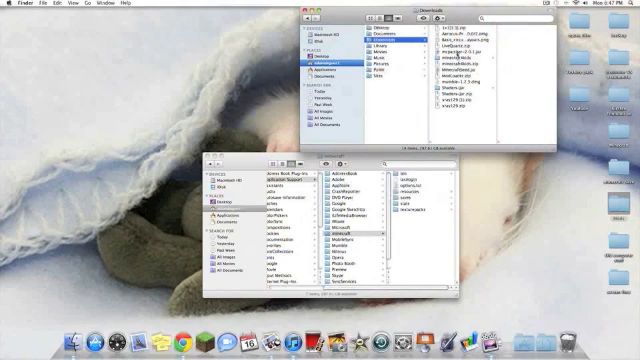
pyautogui.doubleClick(458, 75)
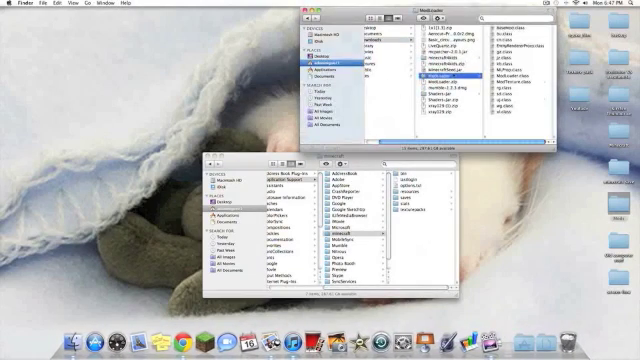